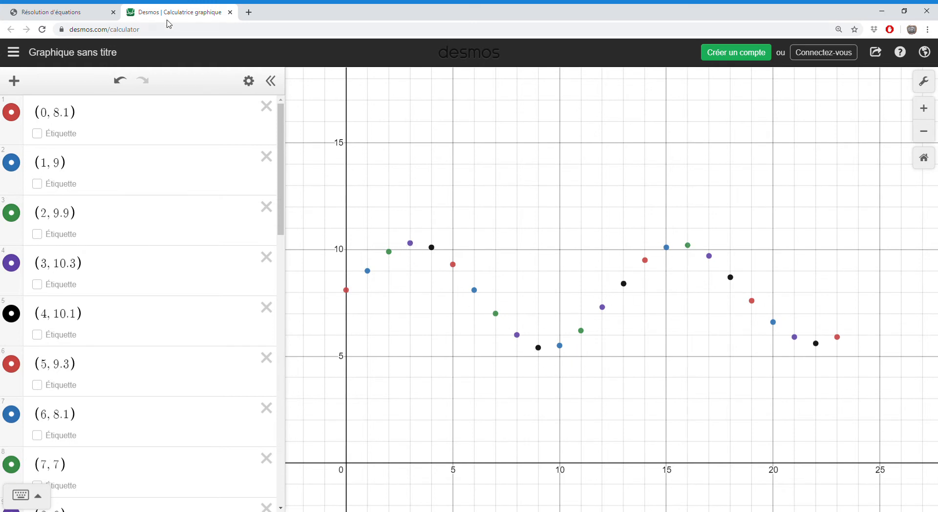
Step: Consult the Exercise 7.8 page and graph 2.45 sin(x)+7.85 as a new expression after the last data point
left_click(74, 20)
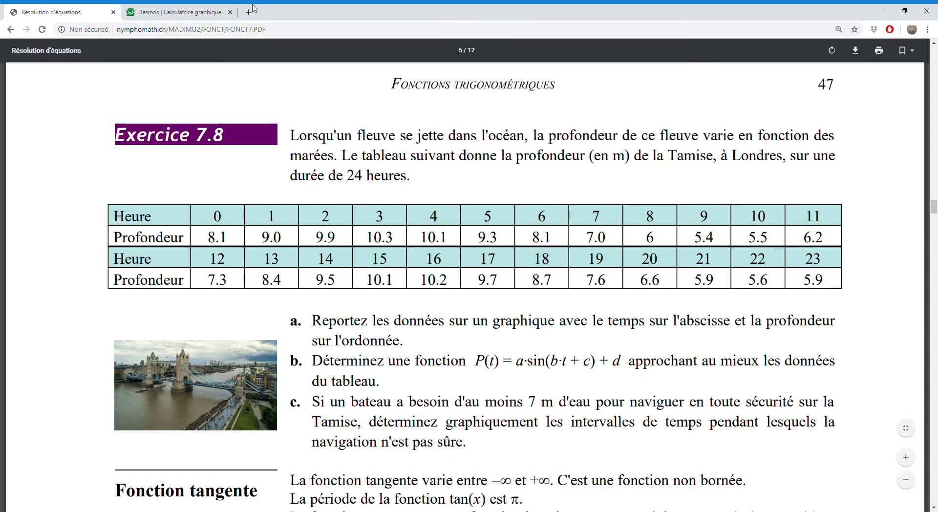
left_click(190, 13)
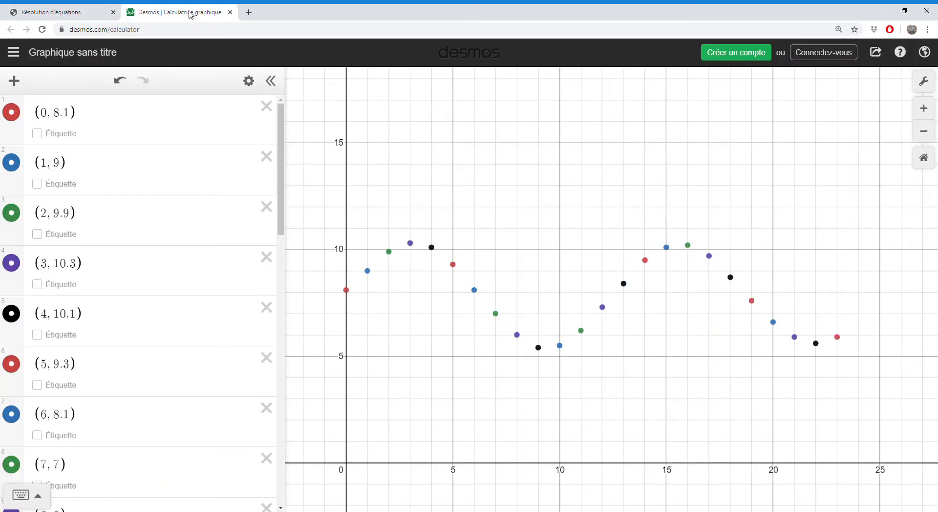
left_click_drag(280, 205, 303, 470)
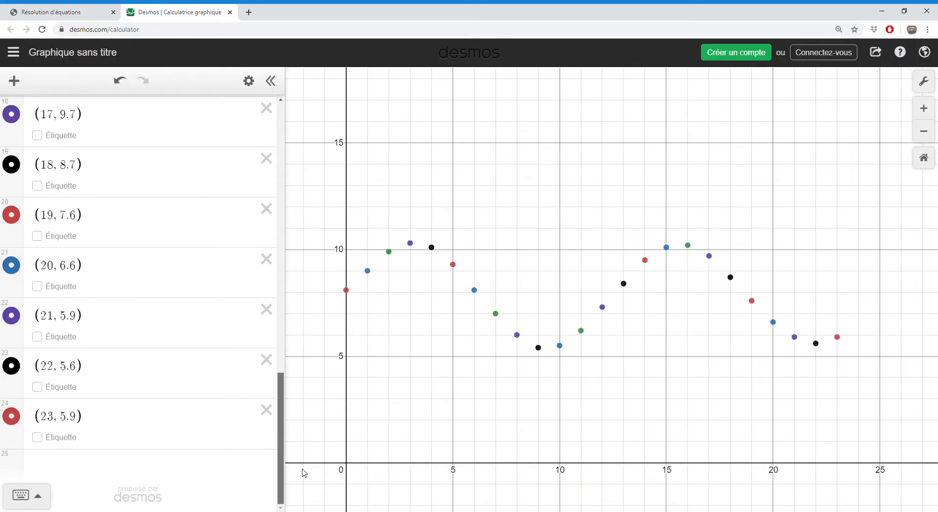
left_click(136, 472)
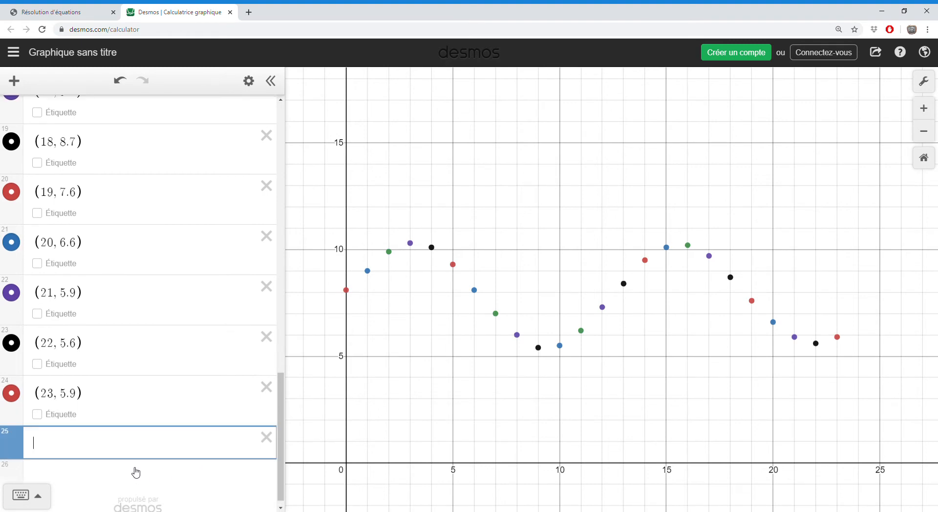
type("2.45 sin")
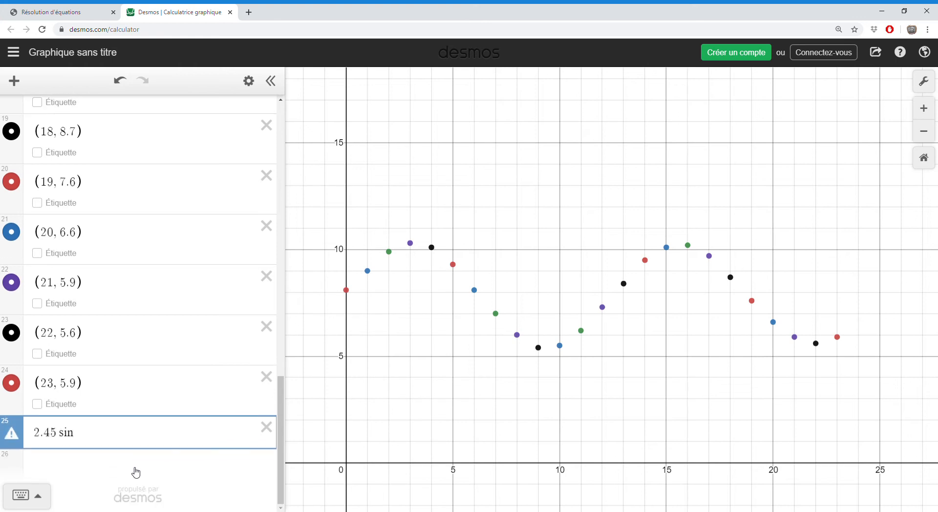
type("(x")
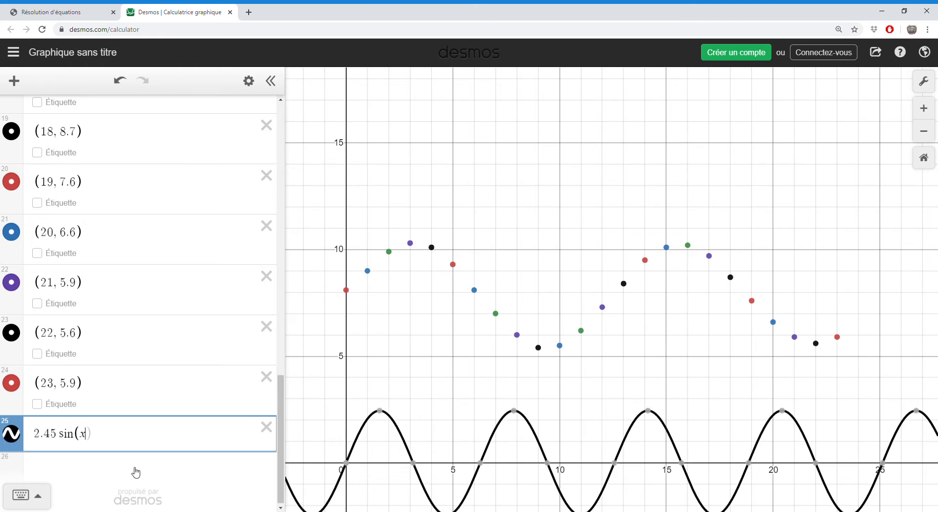
type(")+")
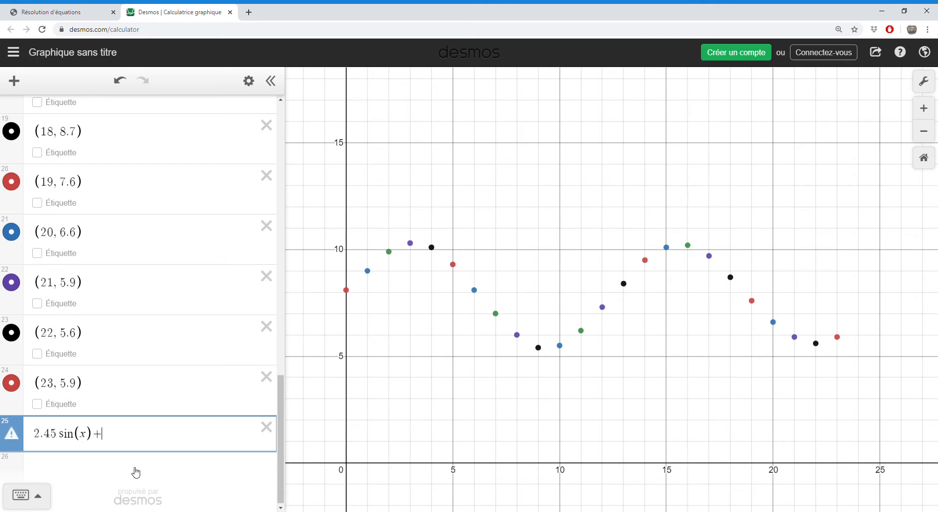
type("7.85")
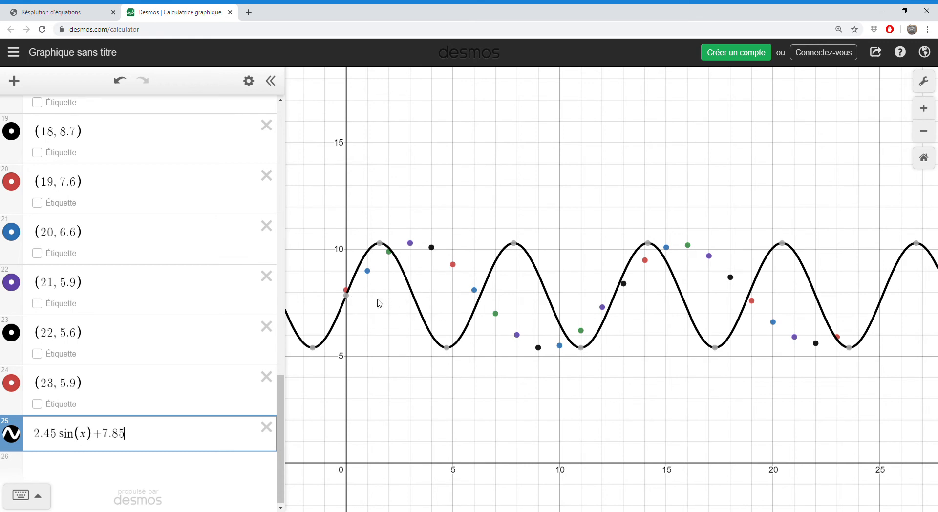
Step: Insert the factor 2π/12.5 before x in the sine function's argument
mouse_move(353, 300)
type("2pi")
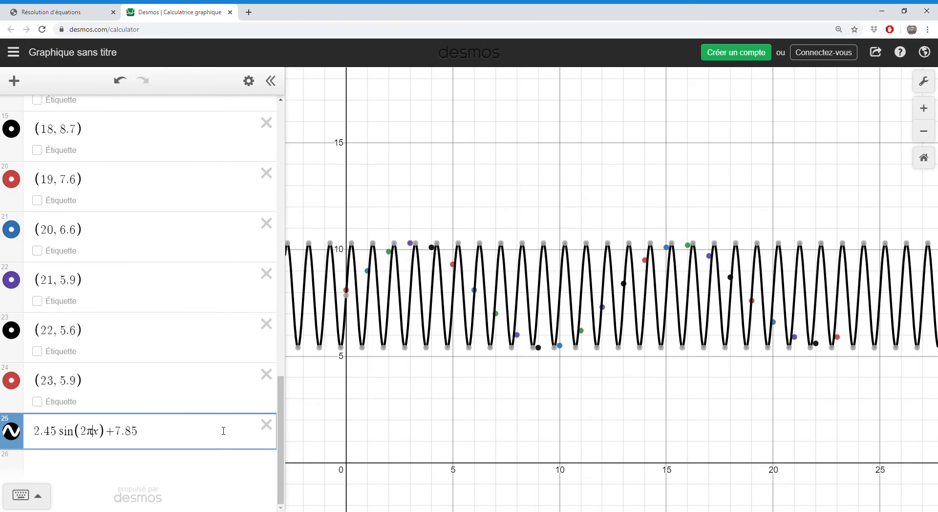
type("/")
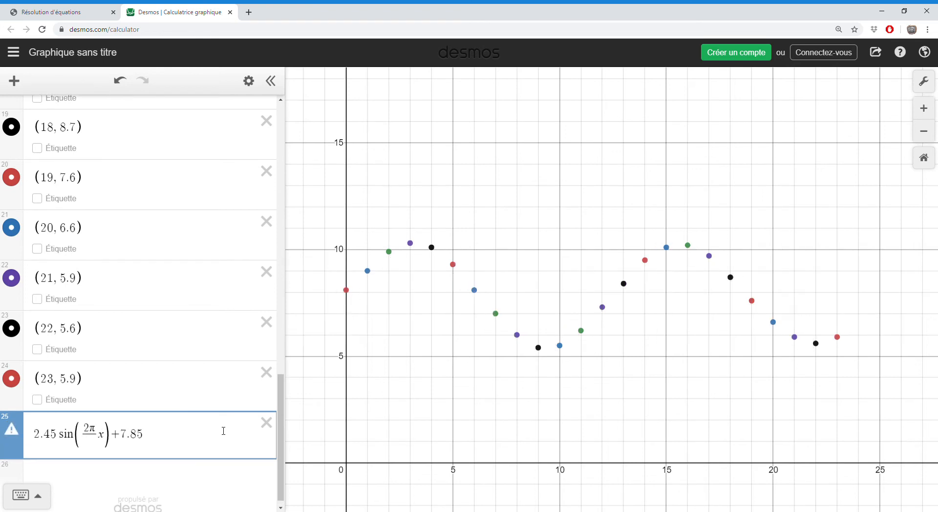
type("12.5")
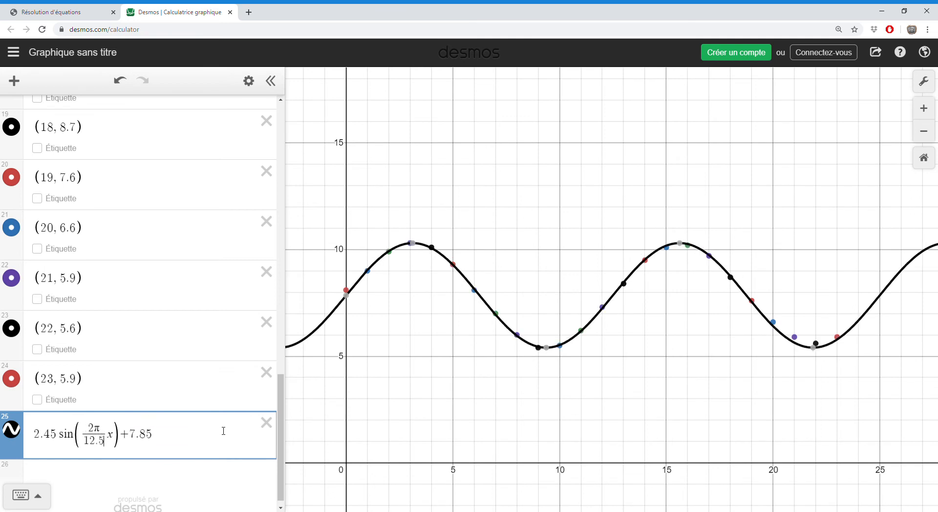
left_click(684, 326)
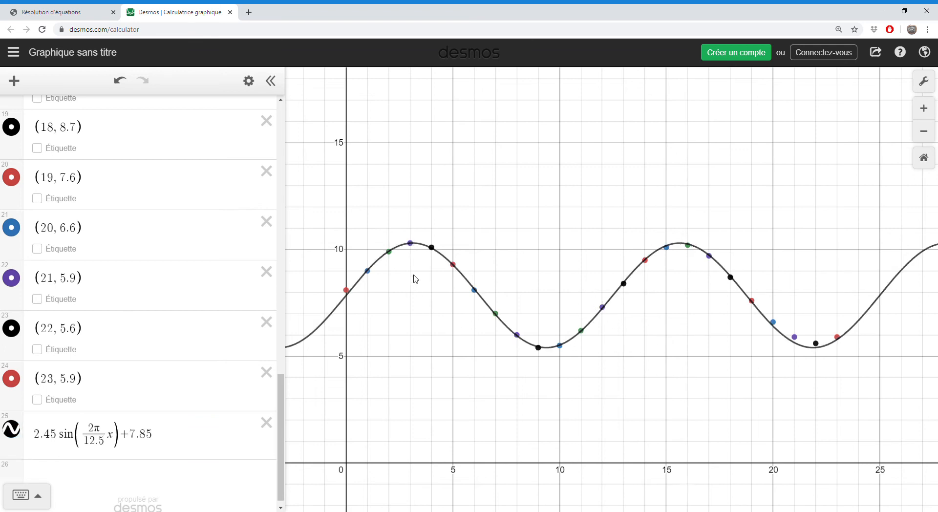
Step: Try adding a phase term inside the sine argument, first +0.1 and then +0.05
left_click(120, 436)
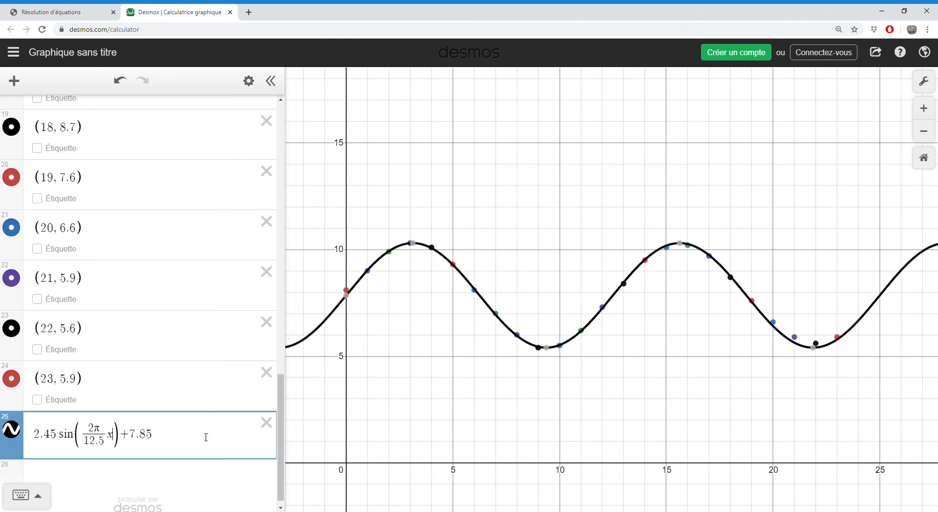
type("+ ")
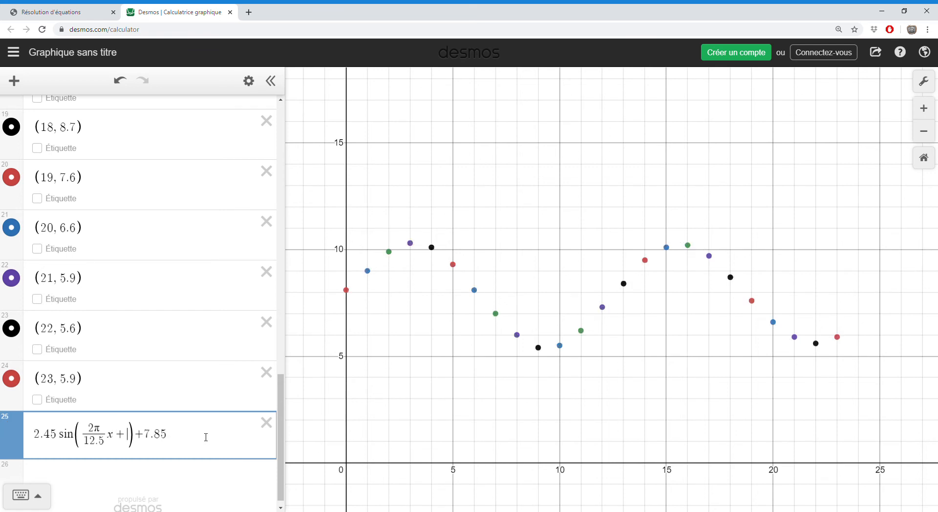
type("0")
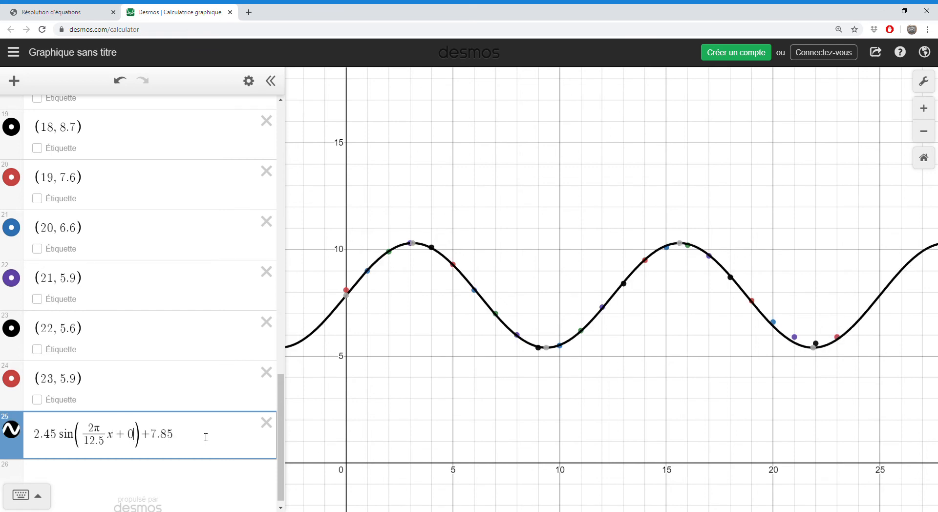
type(".1")
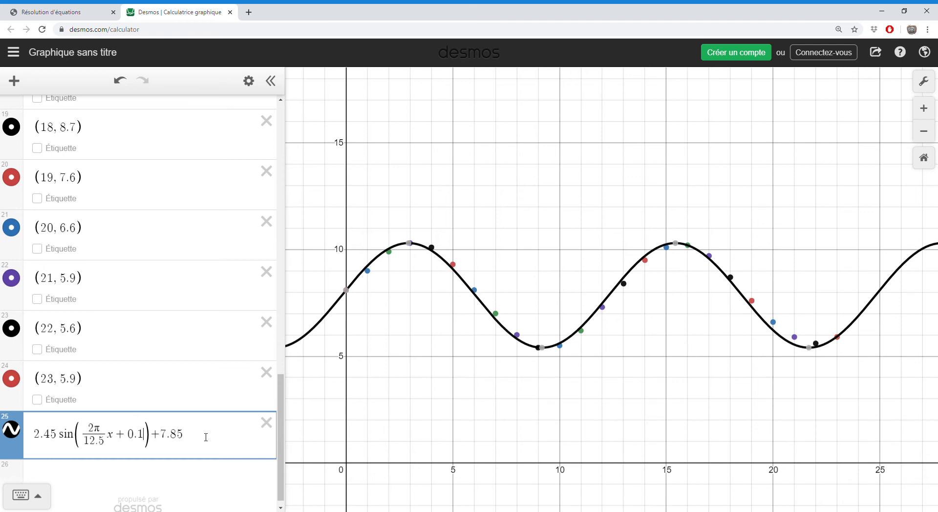
key("BackSpace")
type("0")
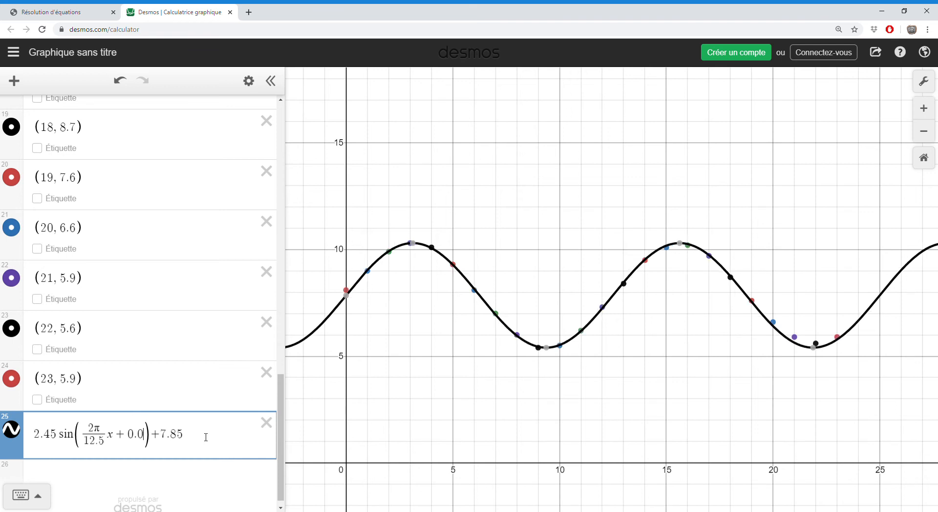
type("5")
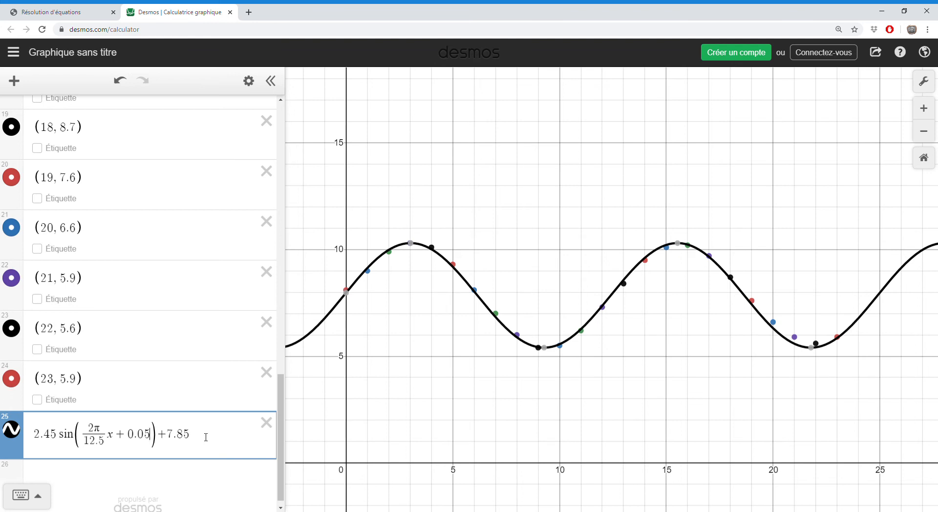
Step: Try a phase of −0.05 in the sine argument and remove the phase term completely
double_click(121, 438)
type("-")
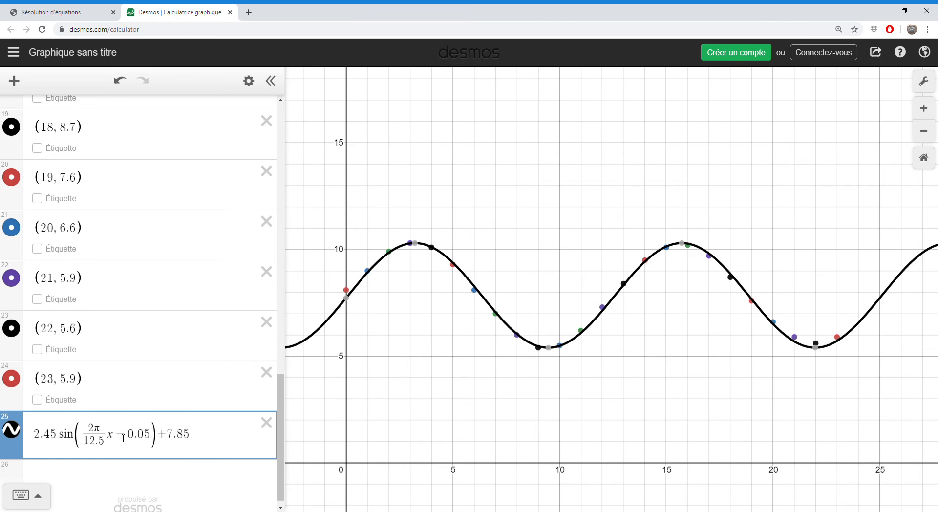
left_click_drag(120, 439, 153, 443)
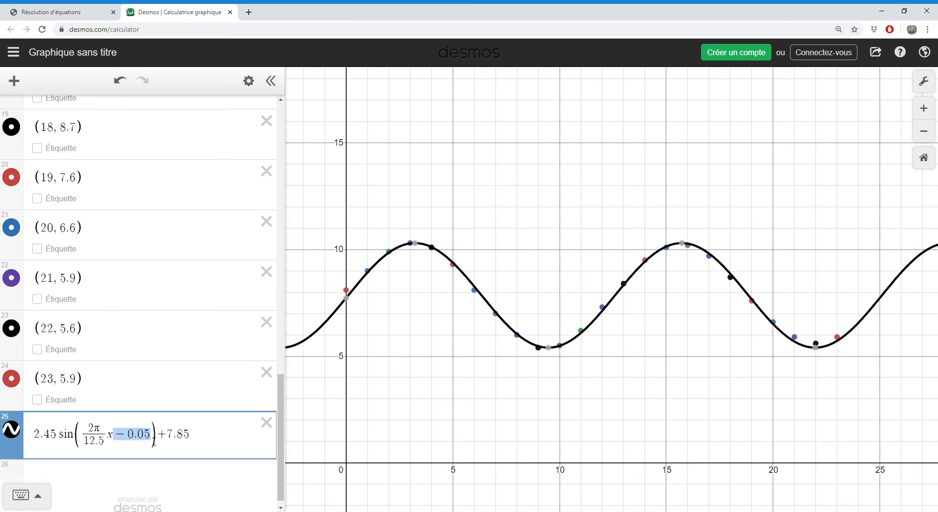
key("BackSpace")
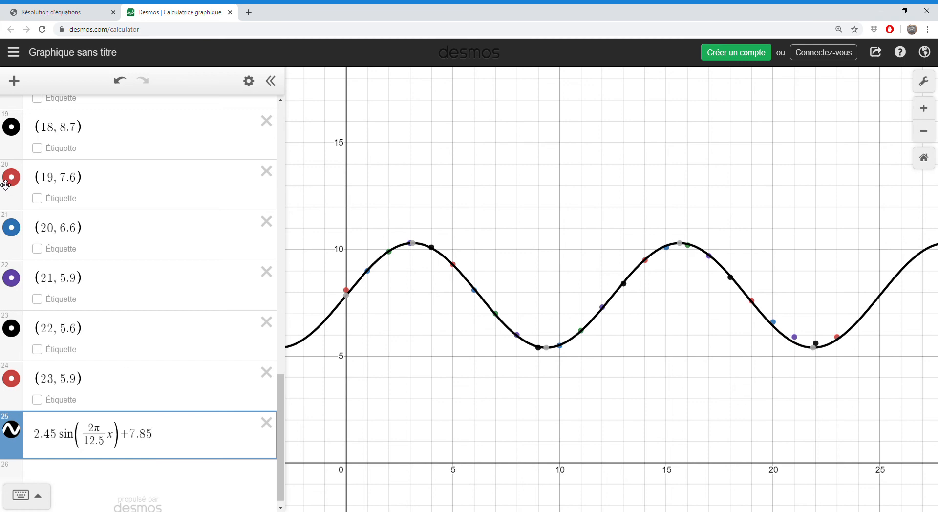
Step: Reread part c of the exercise and turn the sine function into an inequality with the condition < 7
left_click(58, 12)
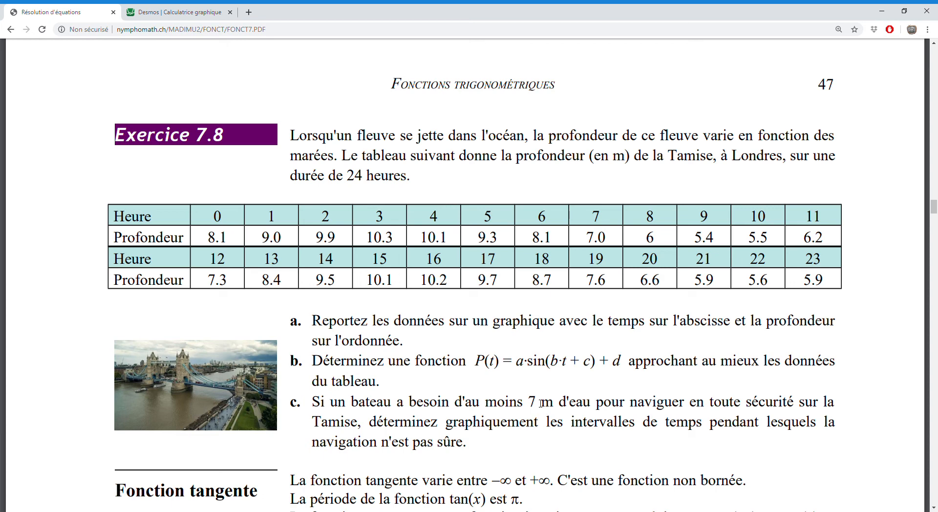
left_click(195, 15)
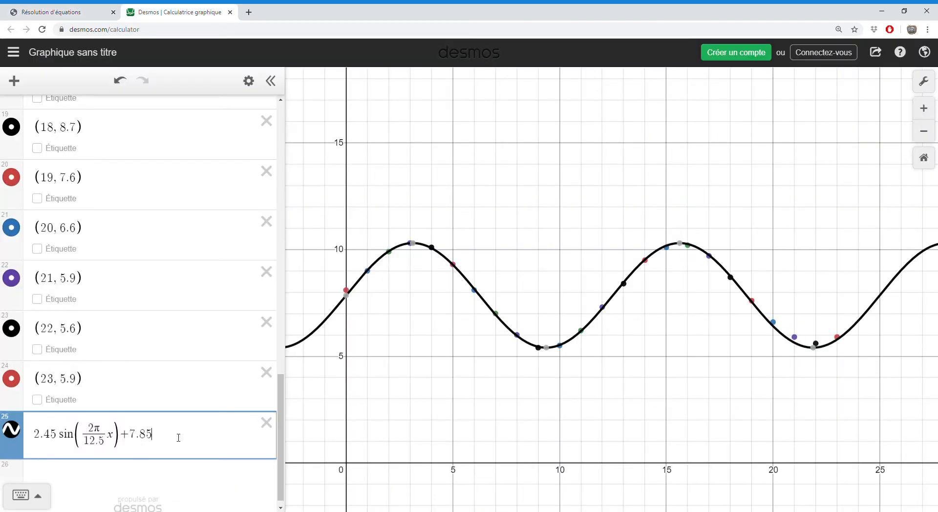
type("<7")
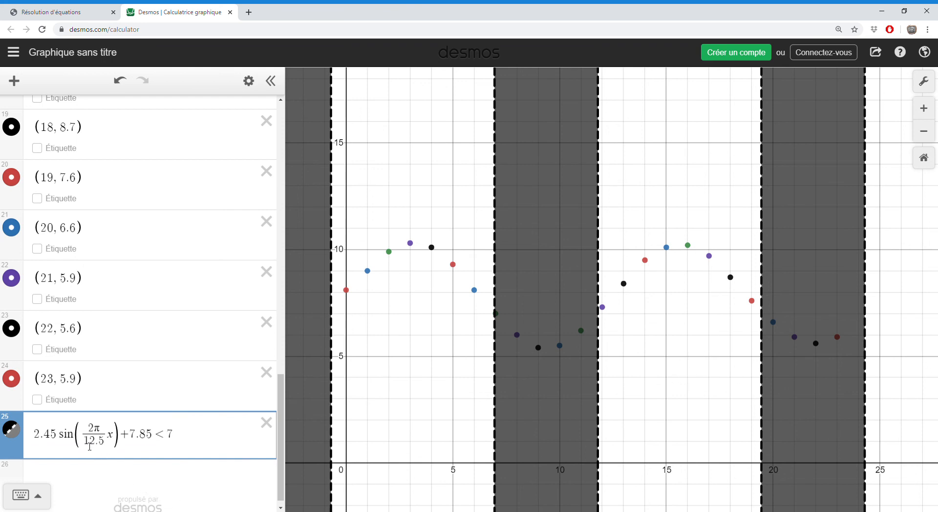
Step: Search Google for "marée" in a new tab and look up the oscillation duration under "Quelle est la durée d'une marée ?"
left_click(248, 12)
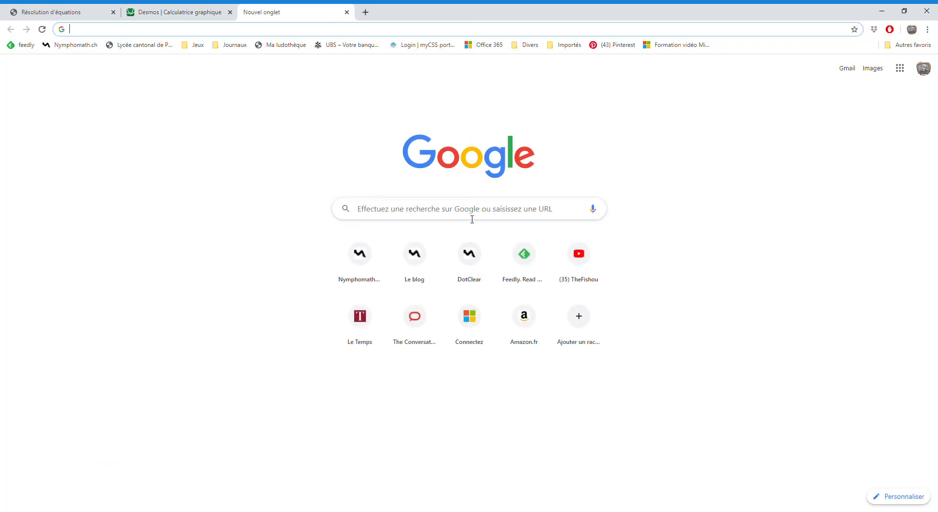
type("marée")
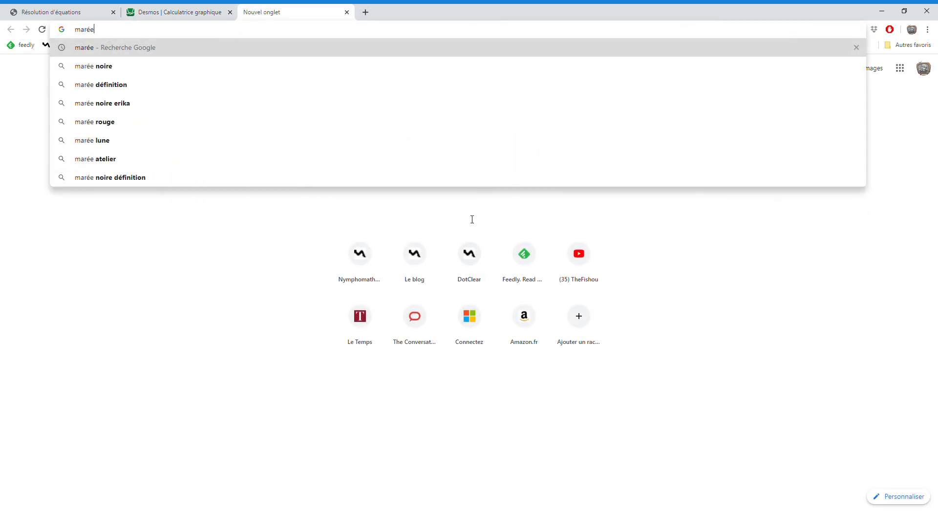
key("Return")
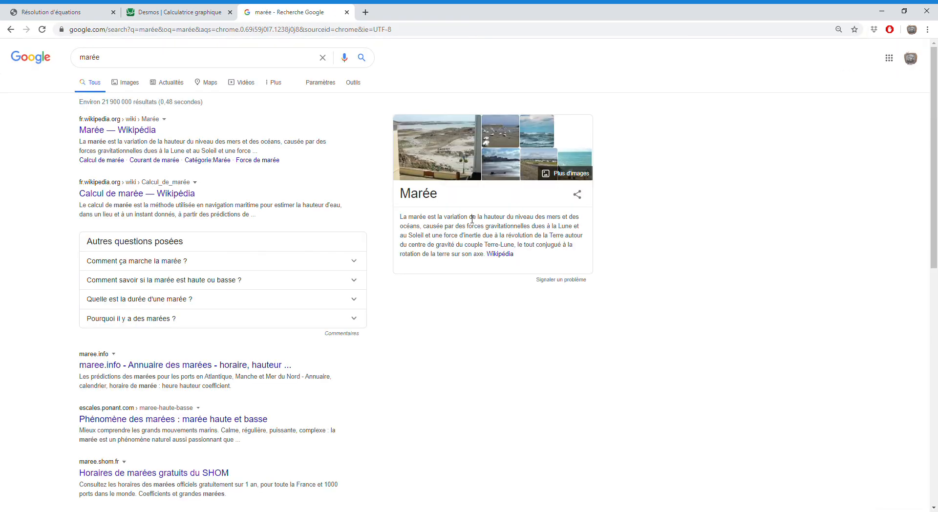
left_click(177, 300)
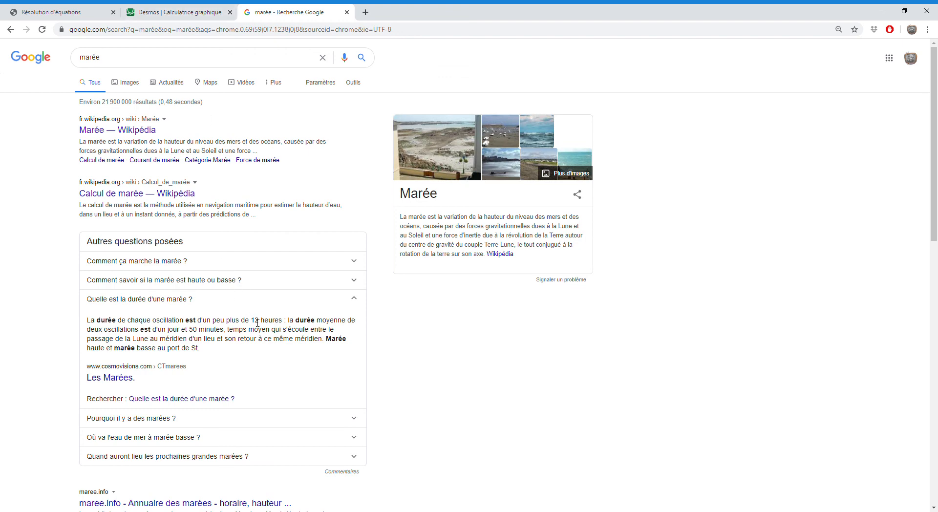
left_click_drag(251, 321, 283, 322)
Step: Return to the Desmos graph and remove the < 7 condition from the sine function
left_click(159, 13)
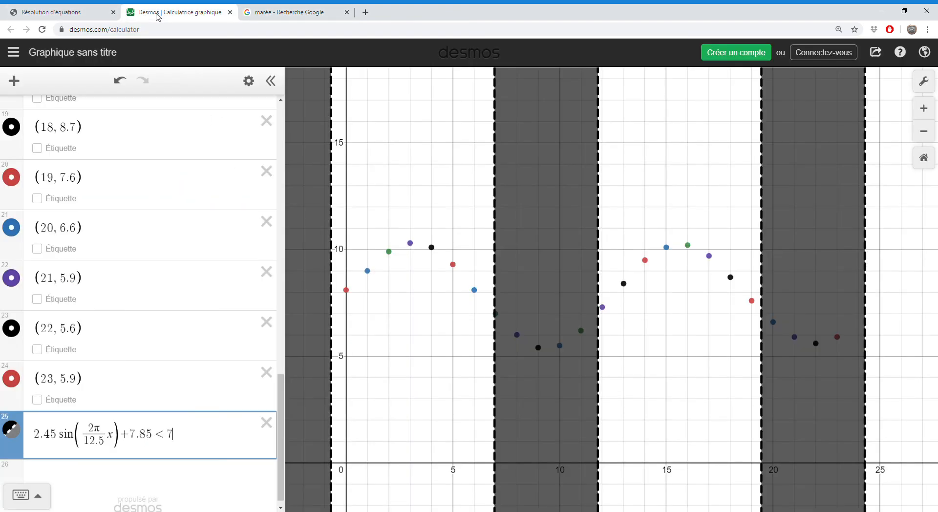
key("BackSpace")
type("7")
key("BackSpace")
key("BackSpace")
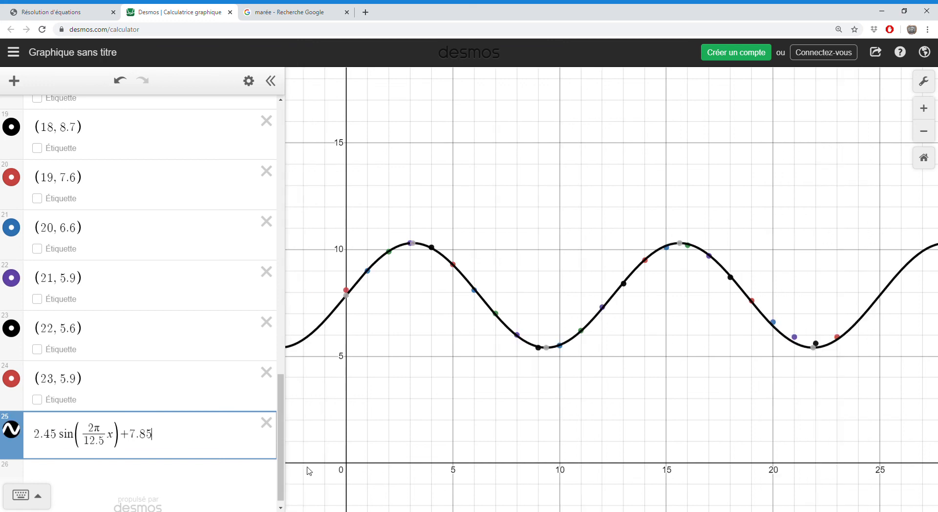